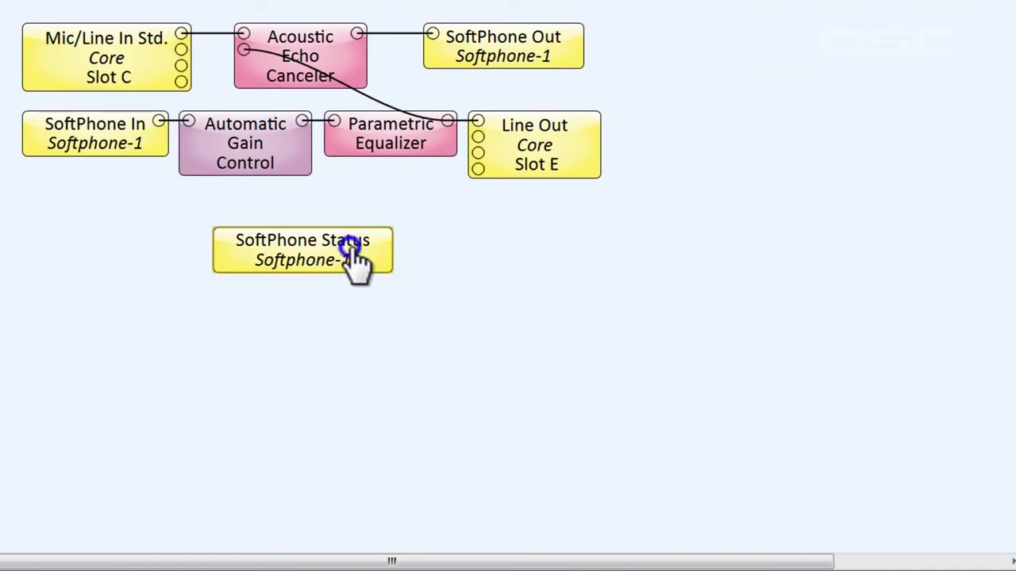
# Step: Enable the Ring, Entry and Exit tones in the SoftPhone Status Tone Control settings
pyautogui.doubleClick(352, 258)
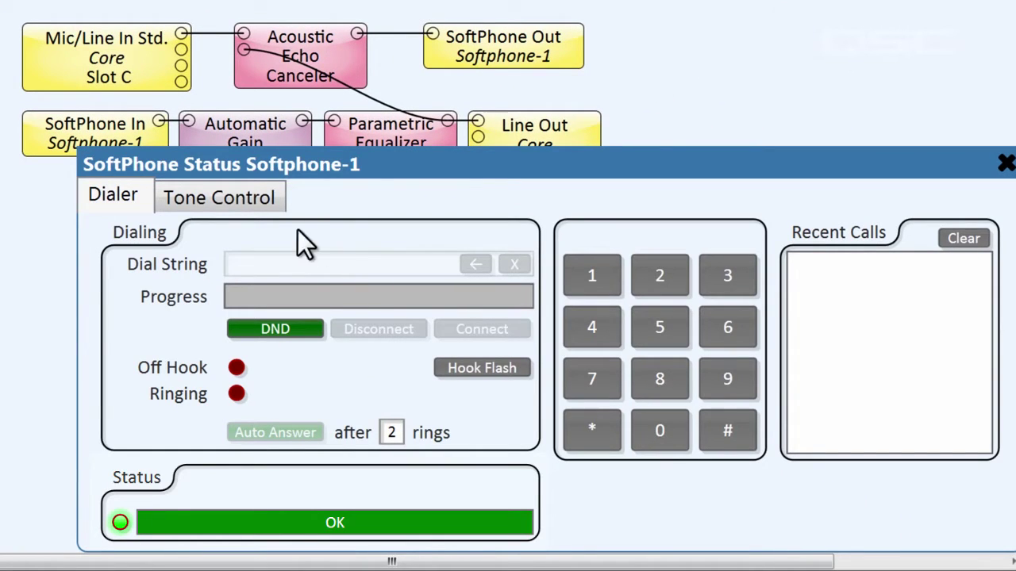
pyautogui.click(250, 210)
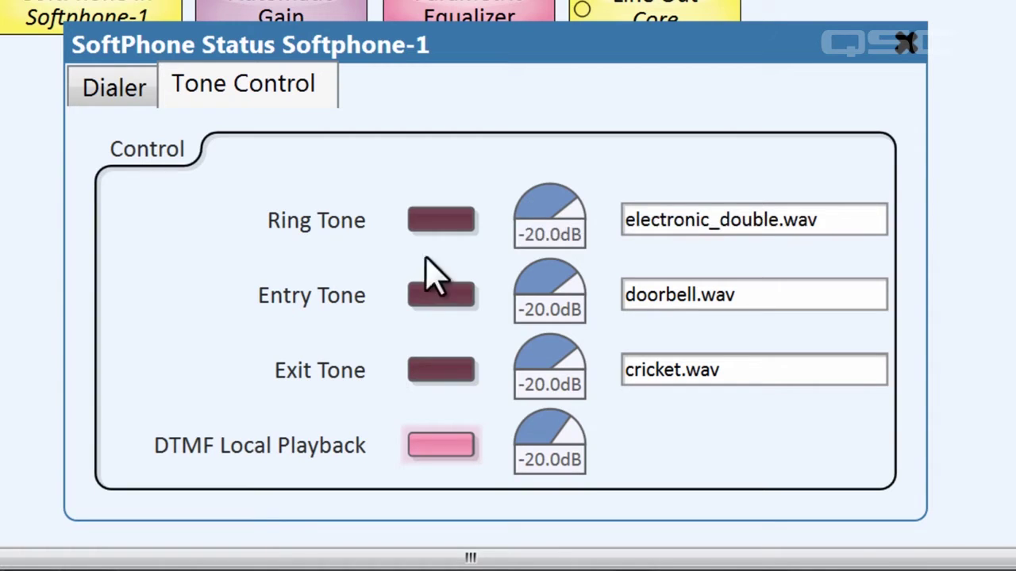
pyautogui.click(446, 226)
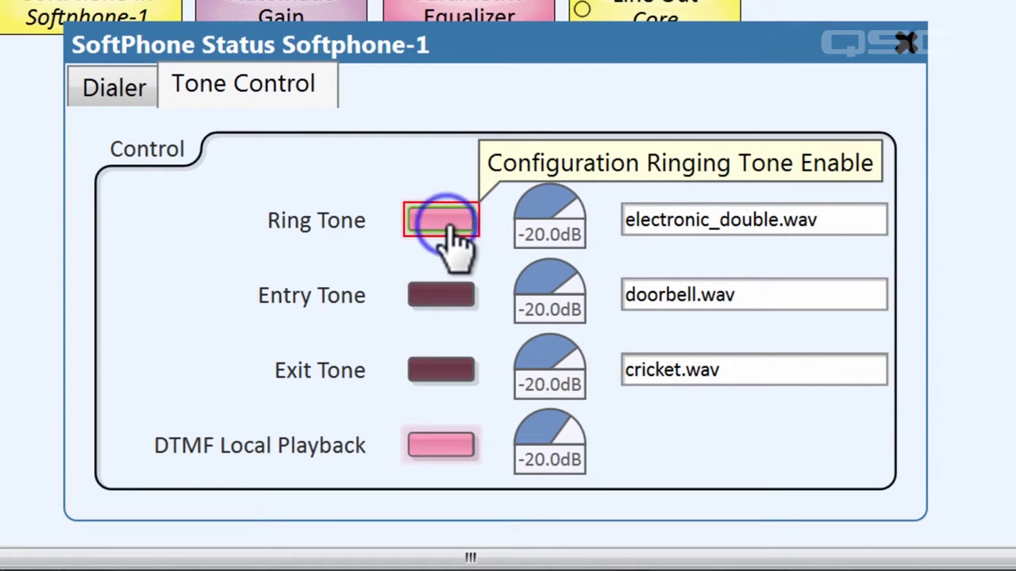
pyautogui.click(445, 295)
pyautogui.click(462, 370)
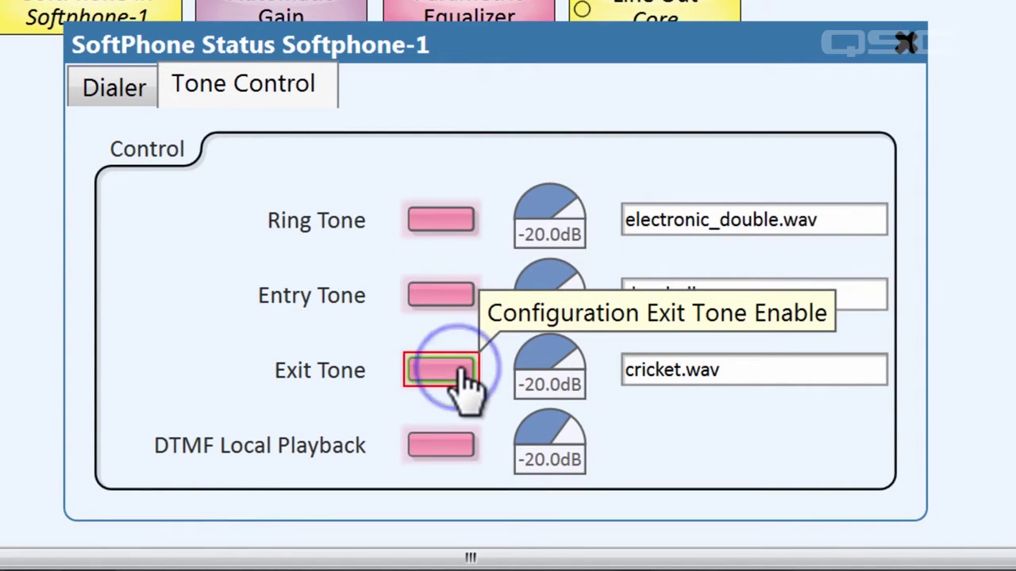
# Step: Set the ring tone gain to about -19.6 dB and choose cricket.wav as the ring tone
pyautogui.moveTo(526, 232); pyautogui.dragTo(577, 215)
pyautogui.click(801, 227)
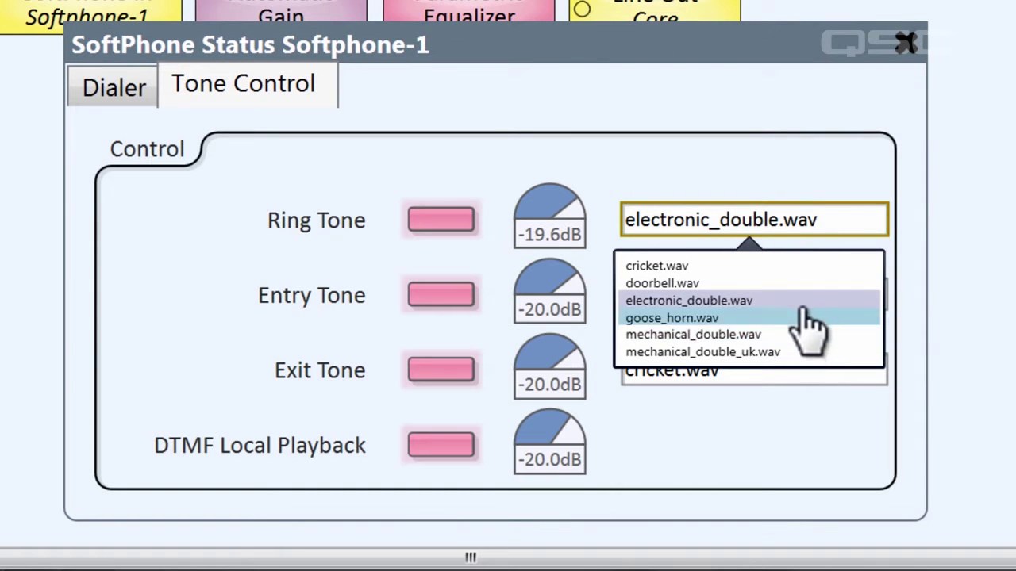
pyautogui.click(794, 270)
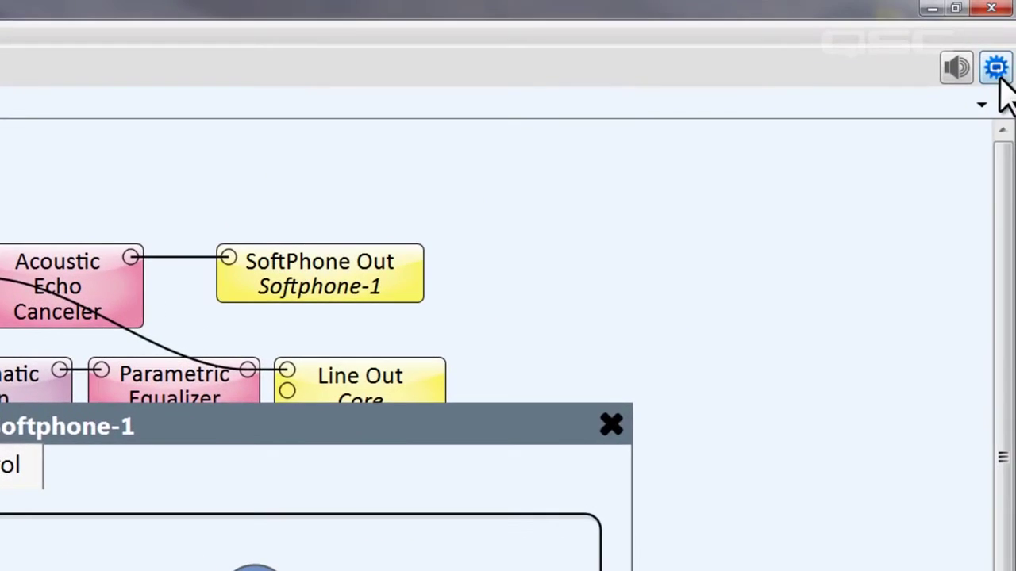
# Step: Upload Buzz Ringer Multiple.wav into the Audio Files > Ringtones folder in Q-Sys Administrator
pyautogui.click(996, 68)
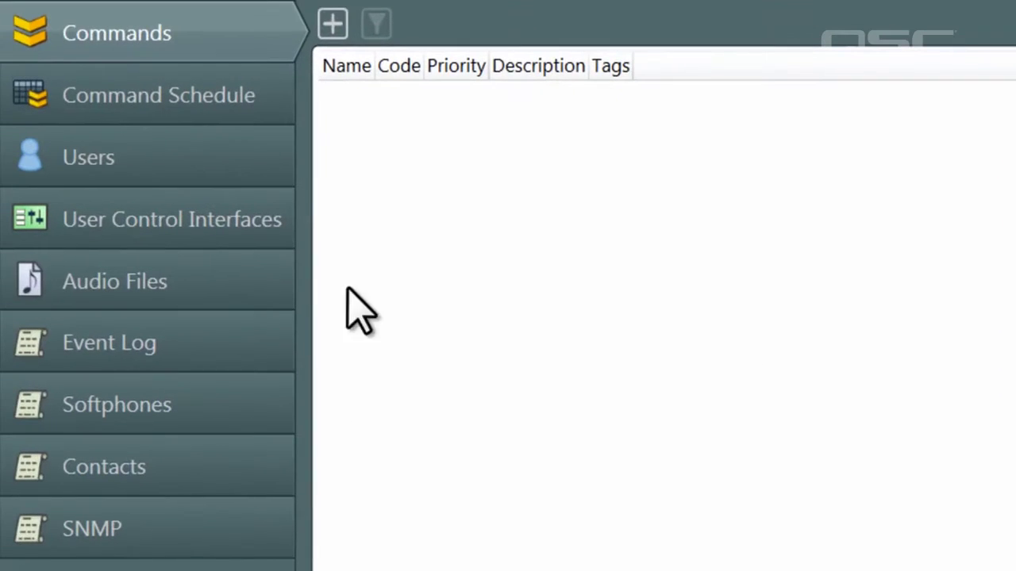
pyautogui.click(257, 283)
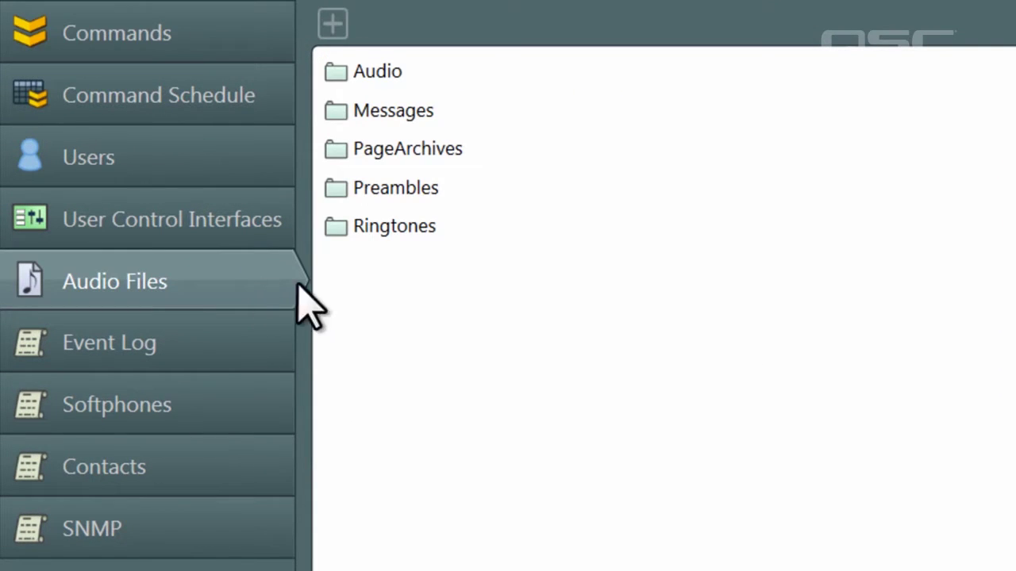
pyautogui.click(439, 225)
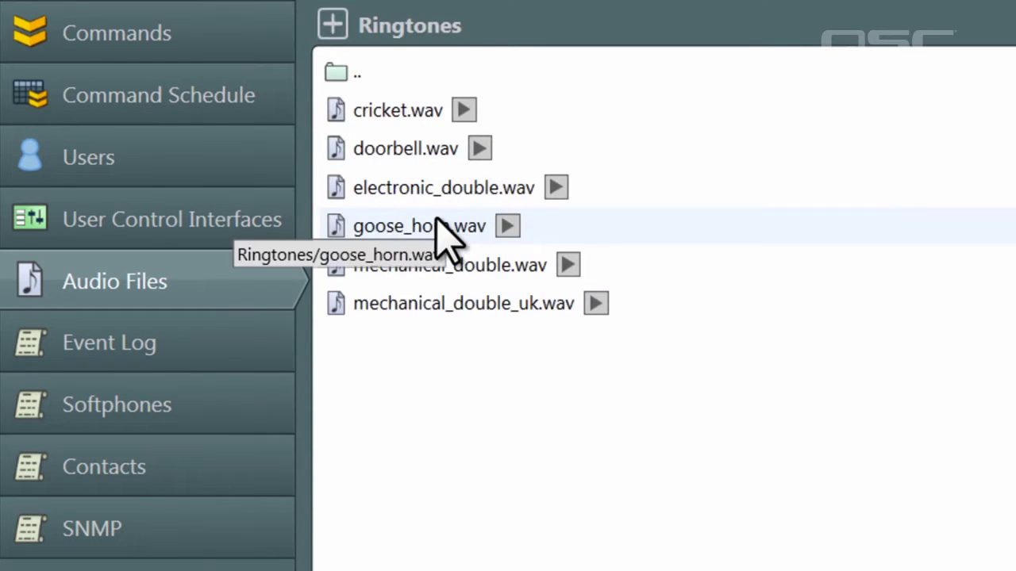
pyautogui.click(332, 25)
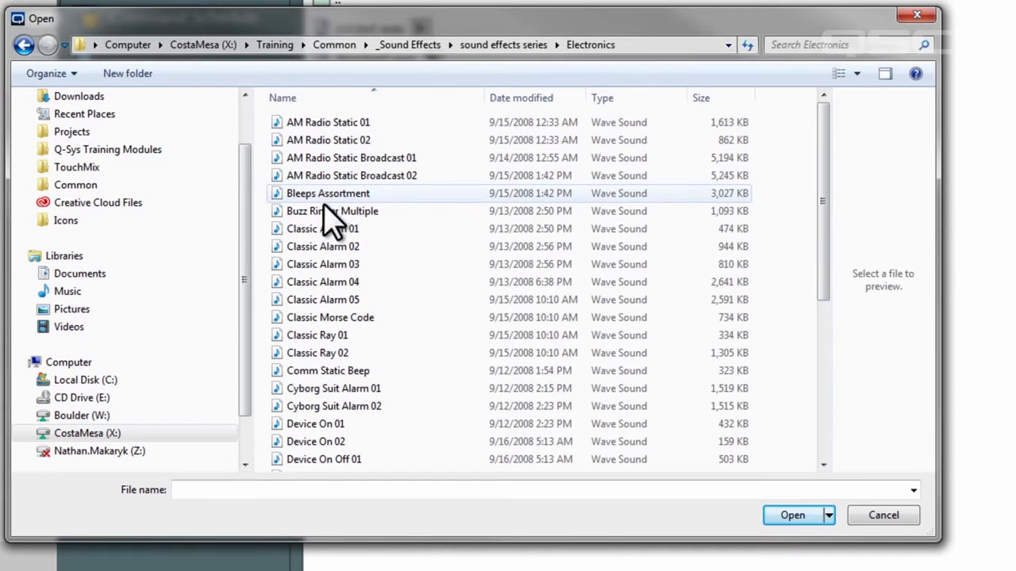
pyautogui.click(326, 211)
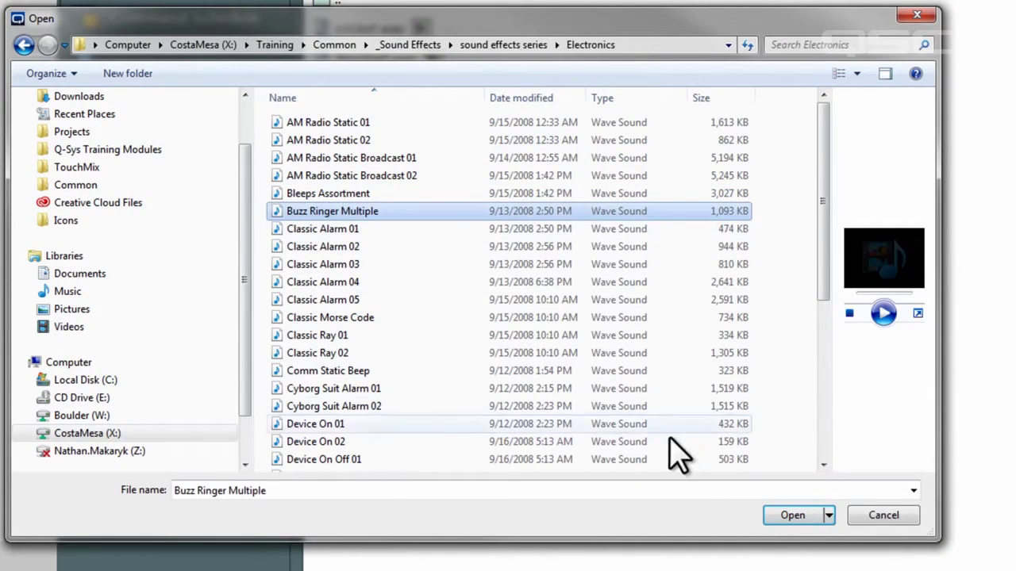
pyautogui.click(786, 518)
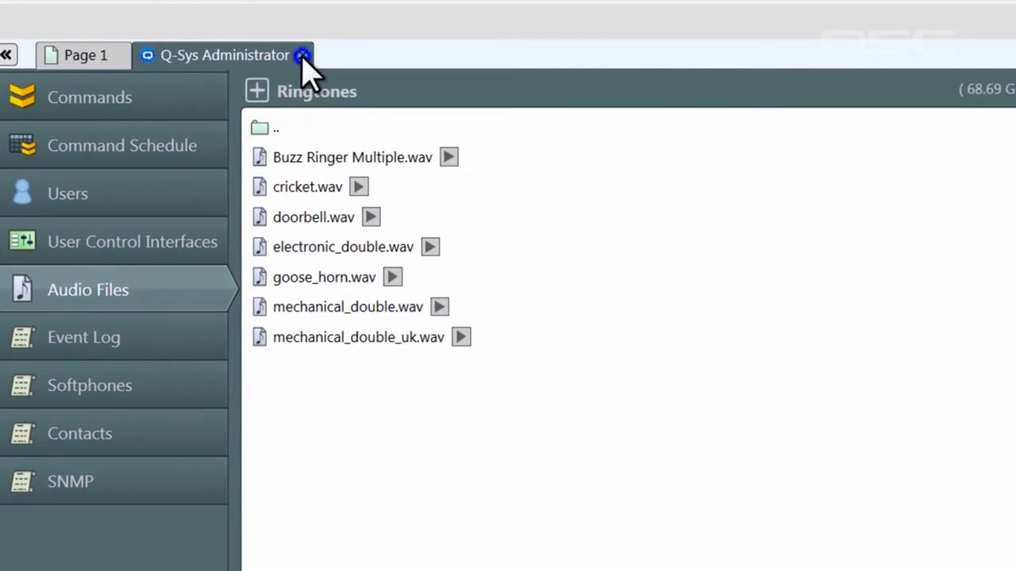
# Step: Set the ring tone to Buzz Ringer Multiple.wav, turn off DTMF local playback, and disconnect with F7
pyautogui.click(311, 37)
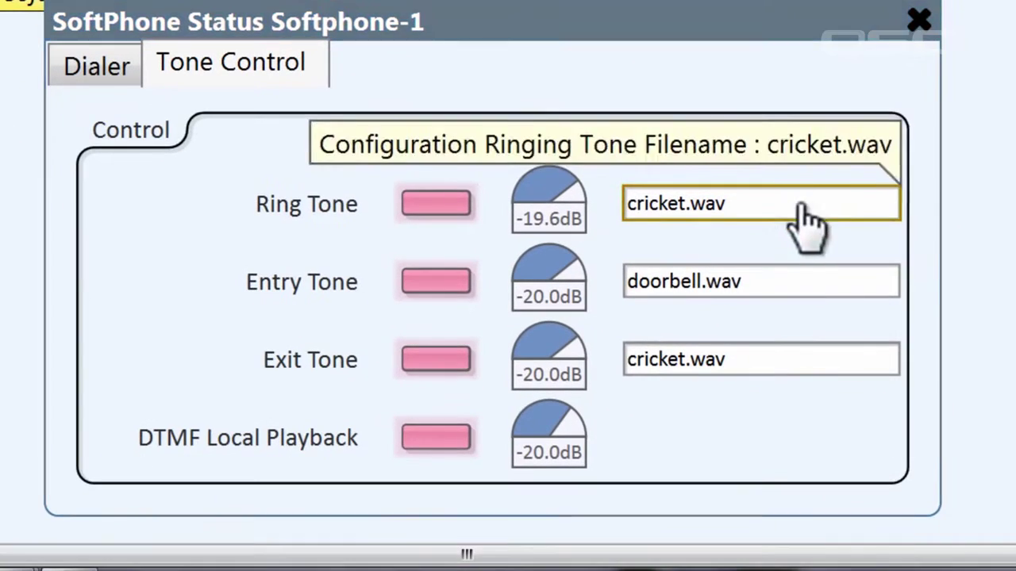
pyautogui.click(821, 340)
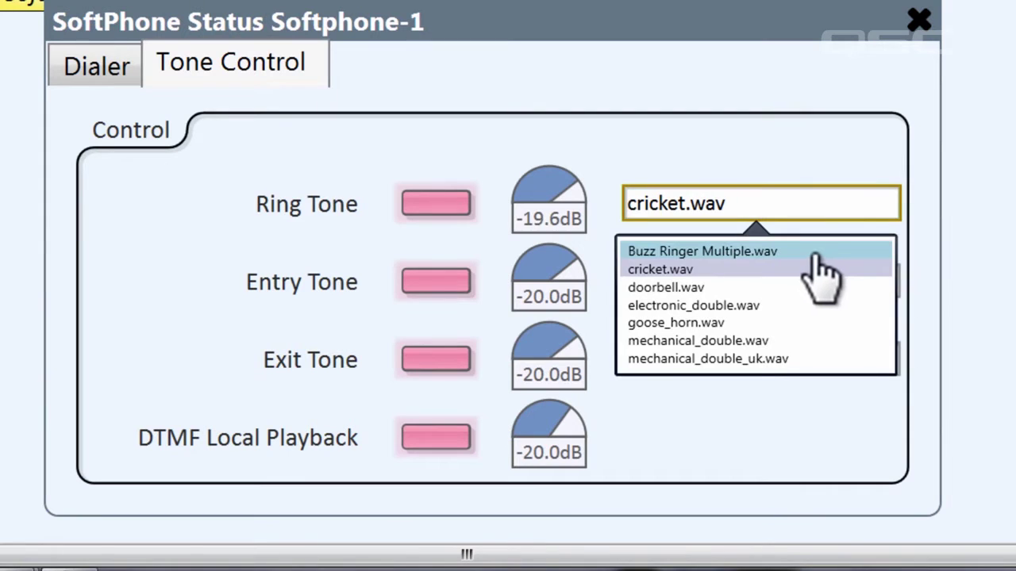
pyautogui.click(815, 253)
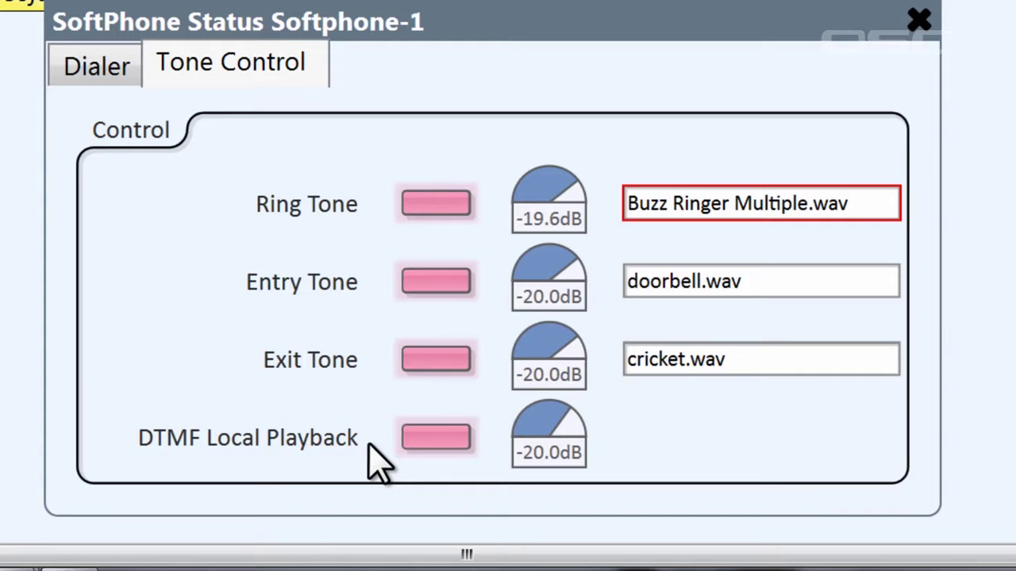
pyautogui.click(441, 445)
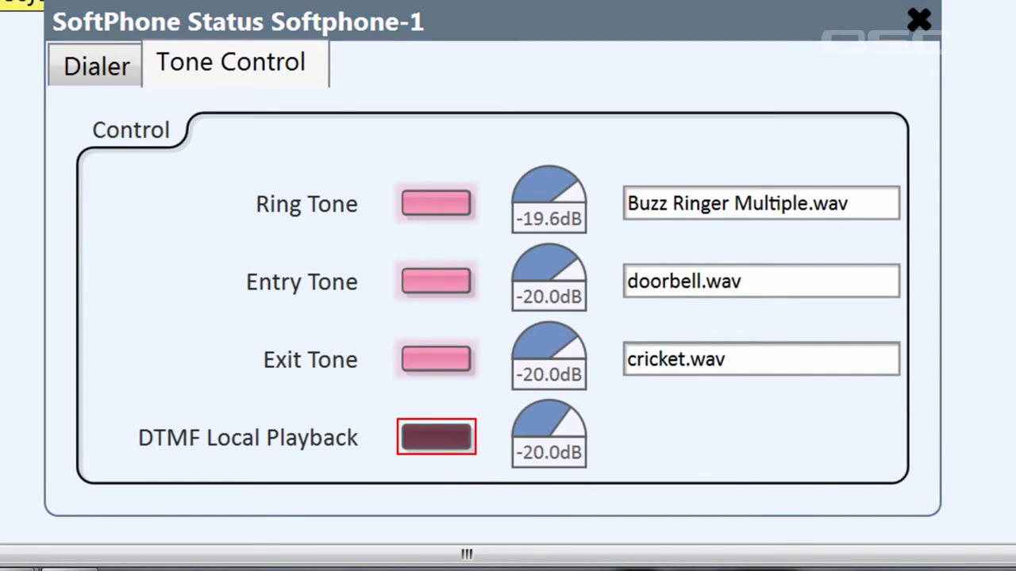
pyautogui.press('F7')
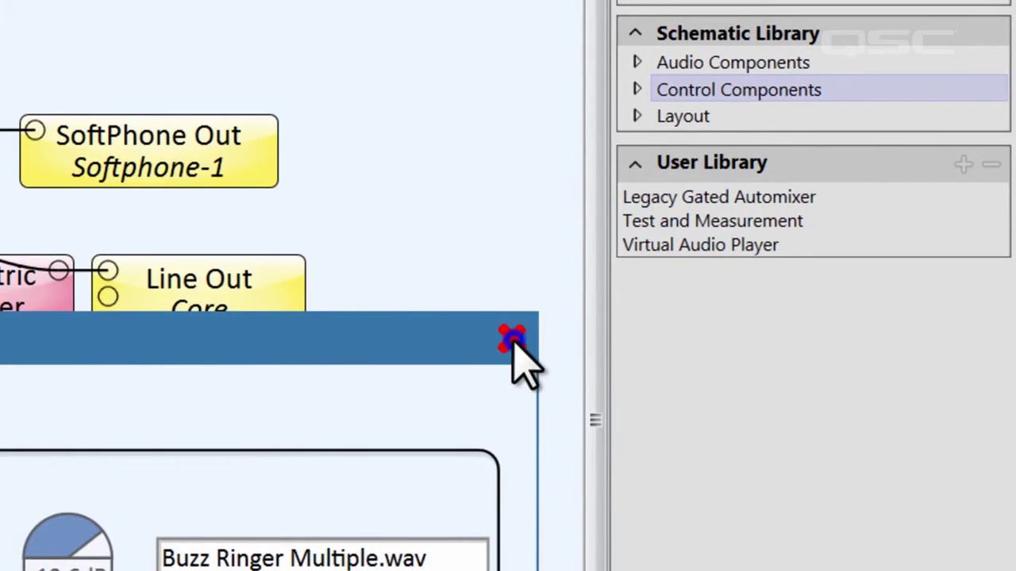
# Step: Place a Contact List from Control Components onto the schematic and open its control panel
pyautogui.click(512, 341)
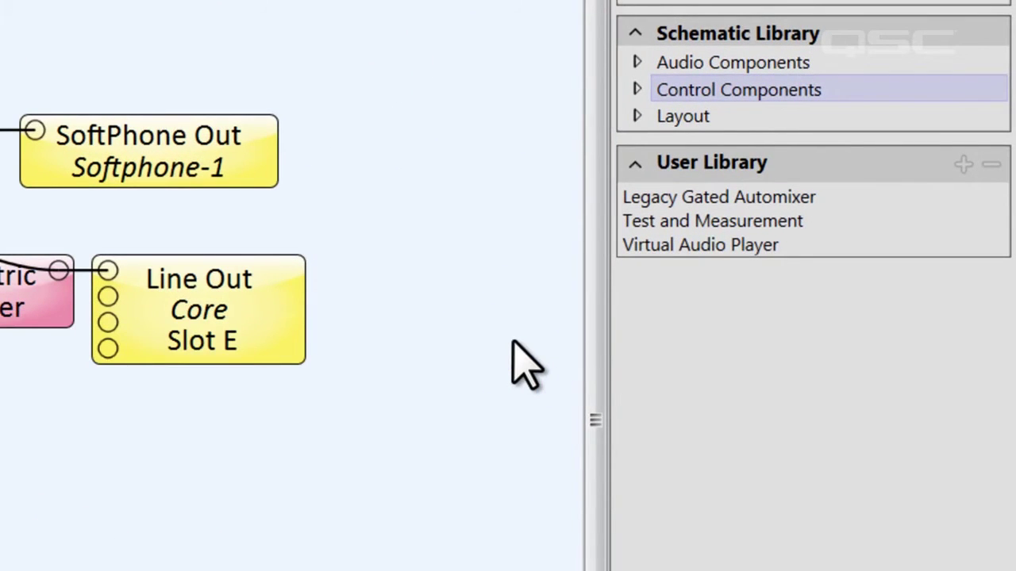
pyautogui.click(638, 90)
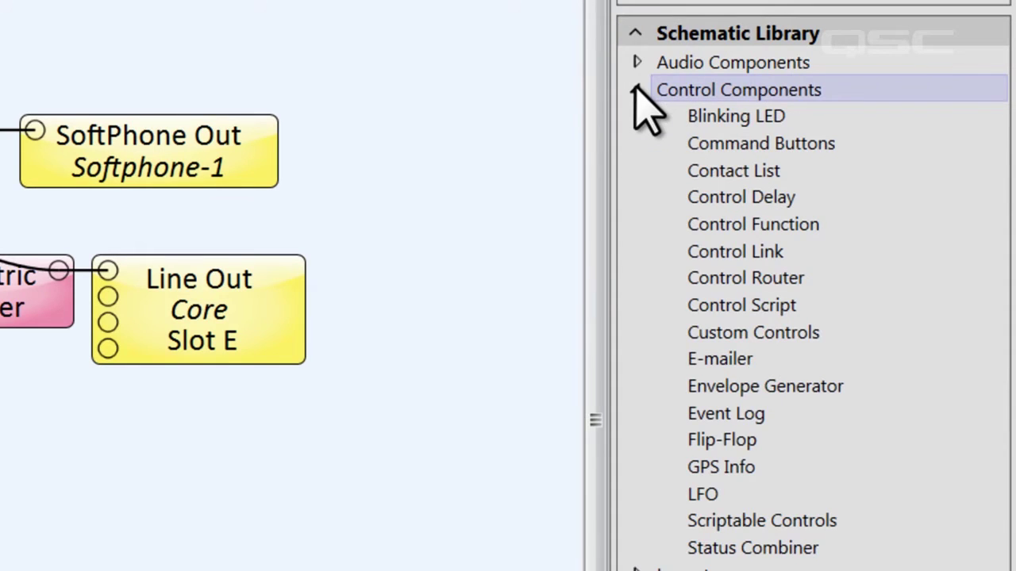
pyautogui.click(797, 172)
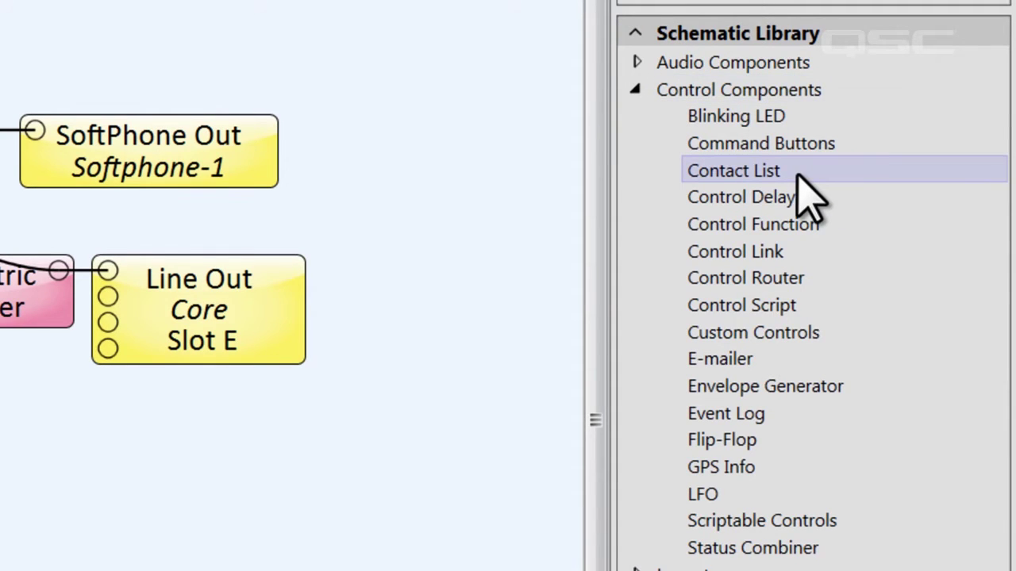
pyautogui.moveTo(782, 173); pyautogui.dragTo(115, 393)
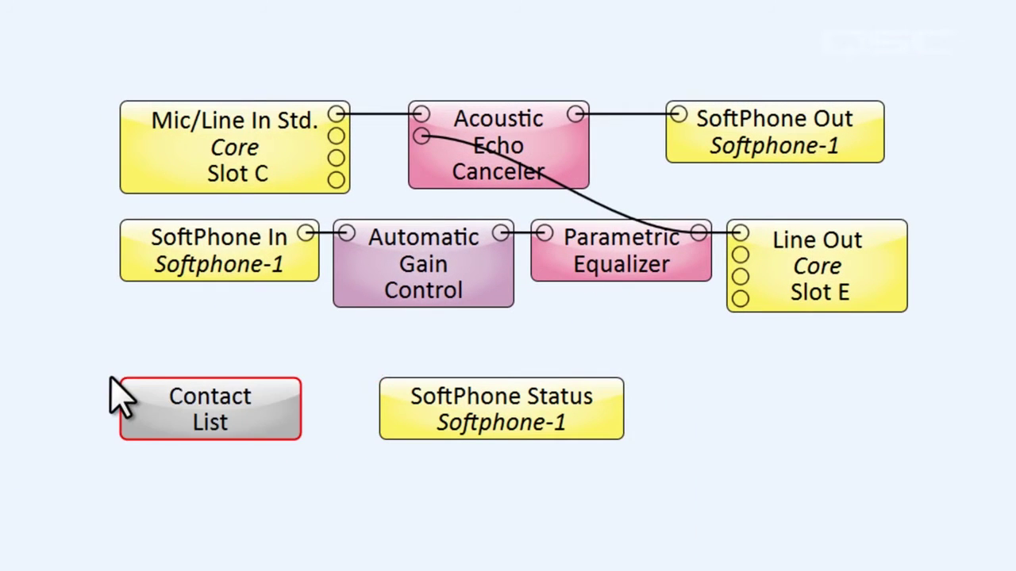
pyautogui.doubleClick(179, 389)
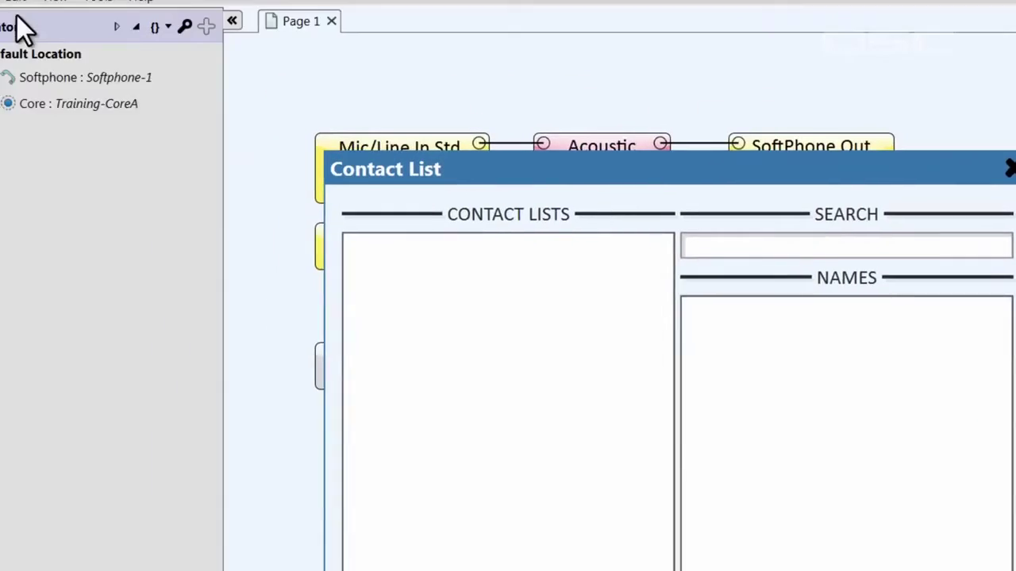
pyautogui.click(16, 27)
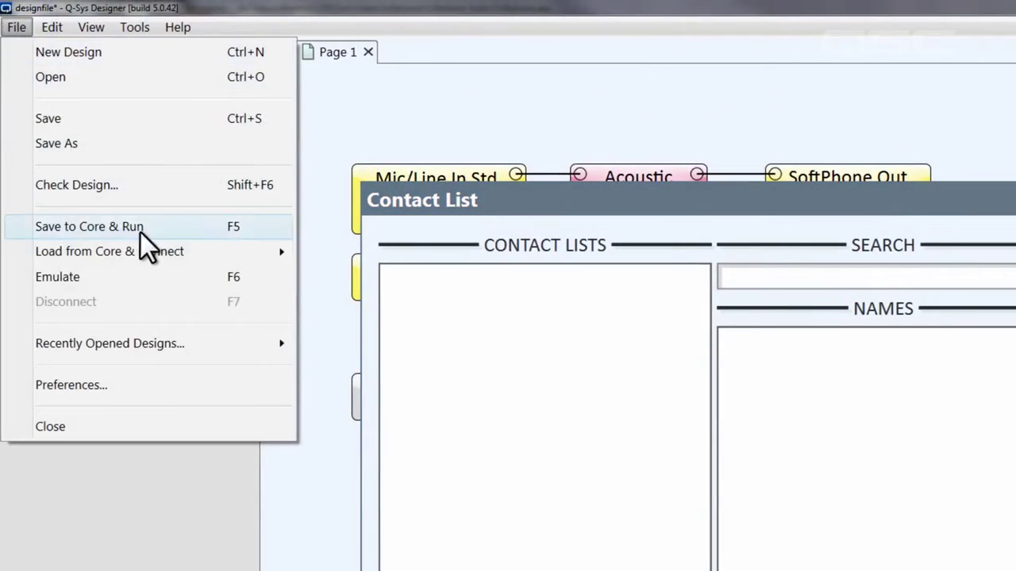
# Step: Run the design in emulation and show the core's contact lists in Administrator
pyautogui.click(162, 277)
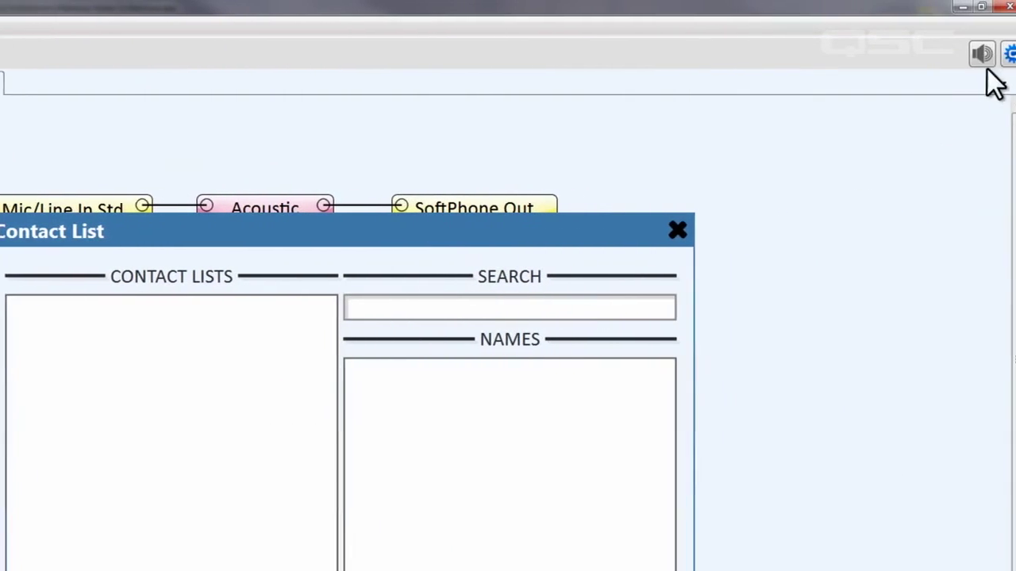
pyautogui.click(999, 55)
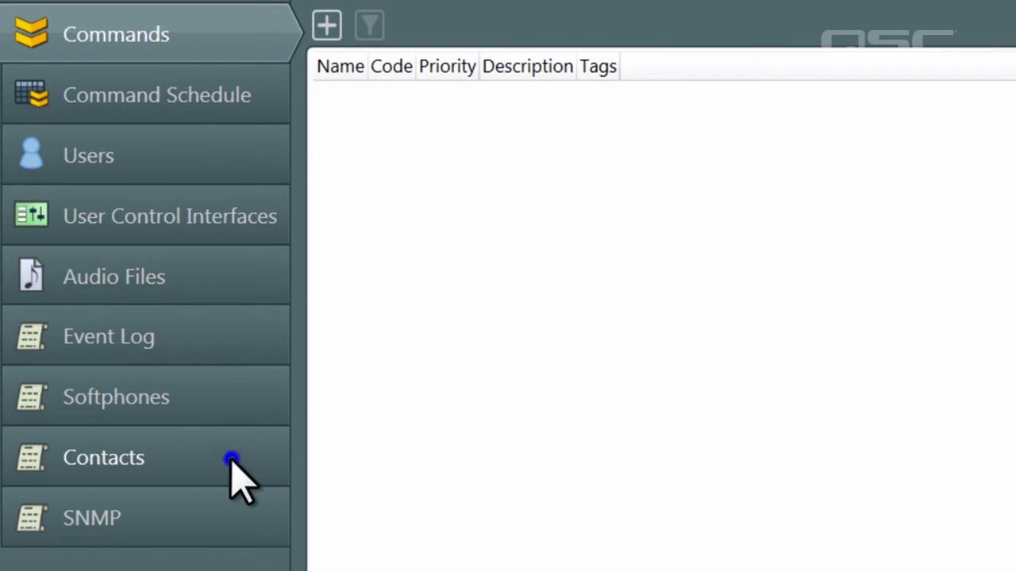
pyautogui.click(232, 462)
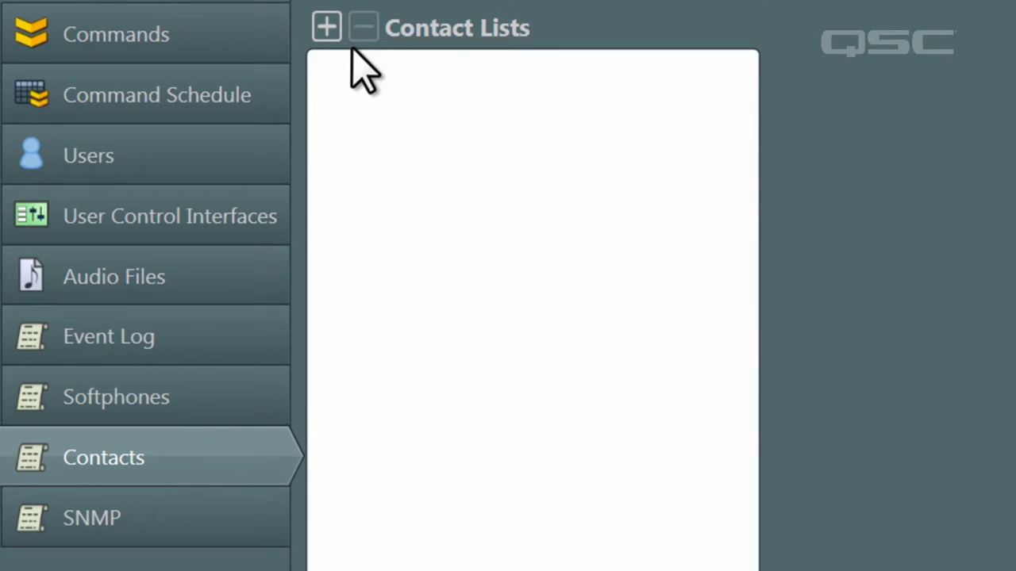
# Step: Create Local Book 1 and add one contact with a name and phone number
pyautogui.click(327, 28)
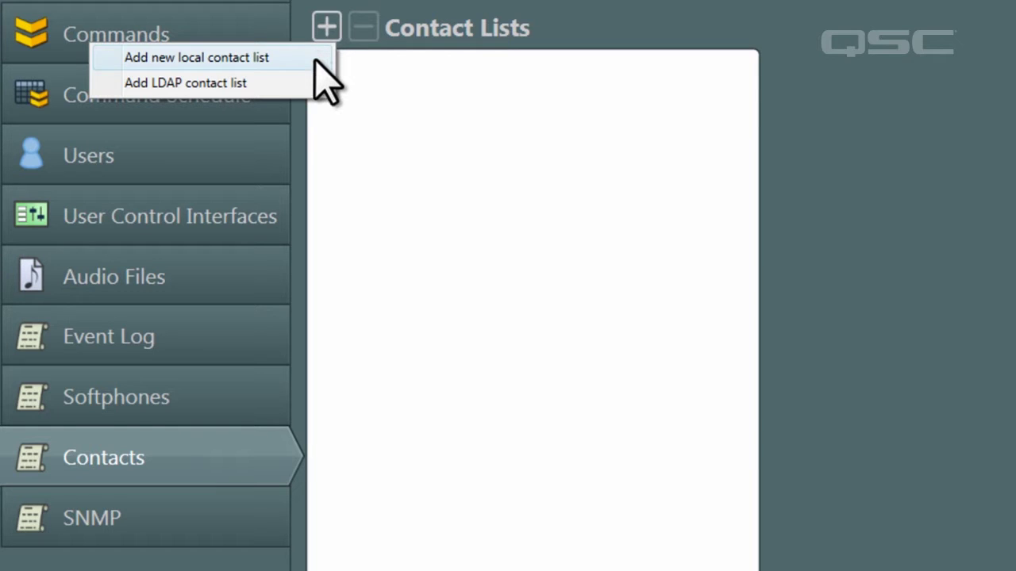
pyautogui.click(316, 57)
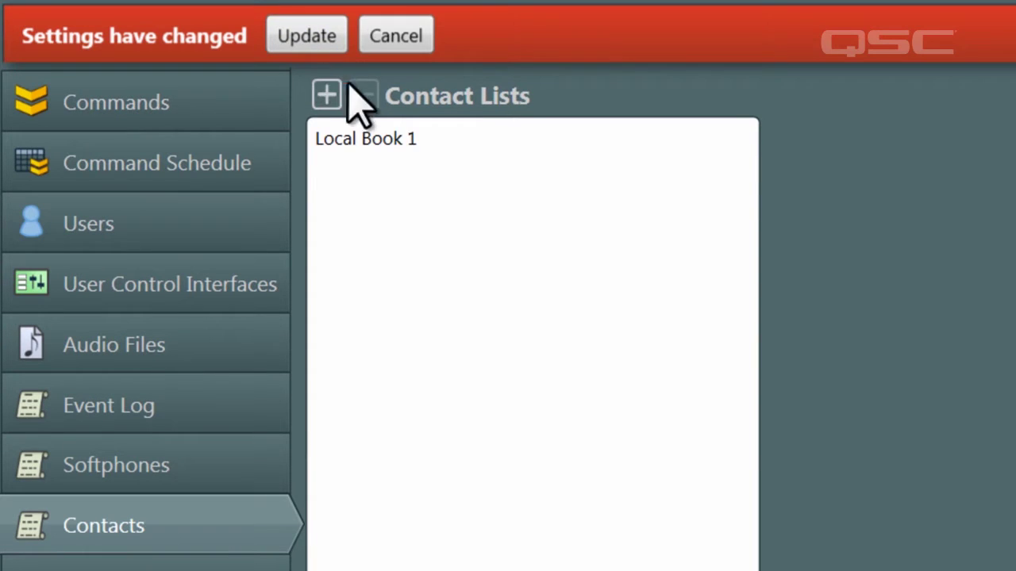
pyautogui.click(386, 138)
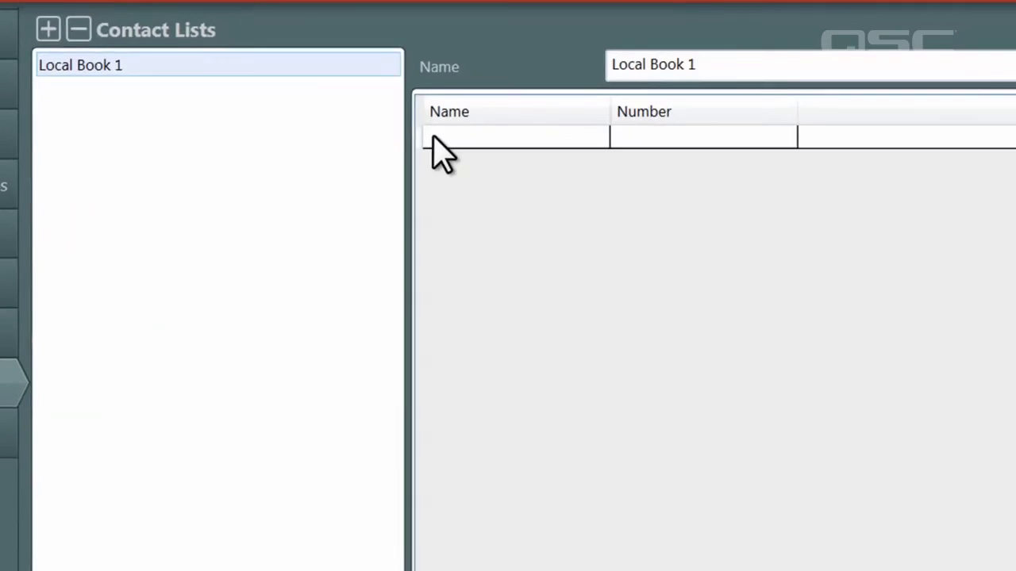
pyautogui.click(822, 223)
pyautogui.write('Nate')
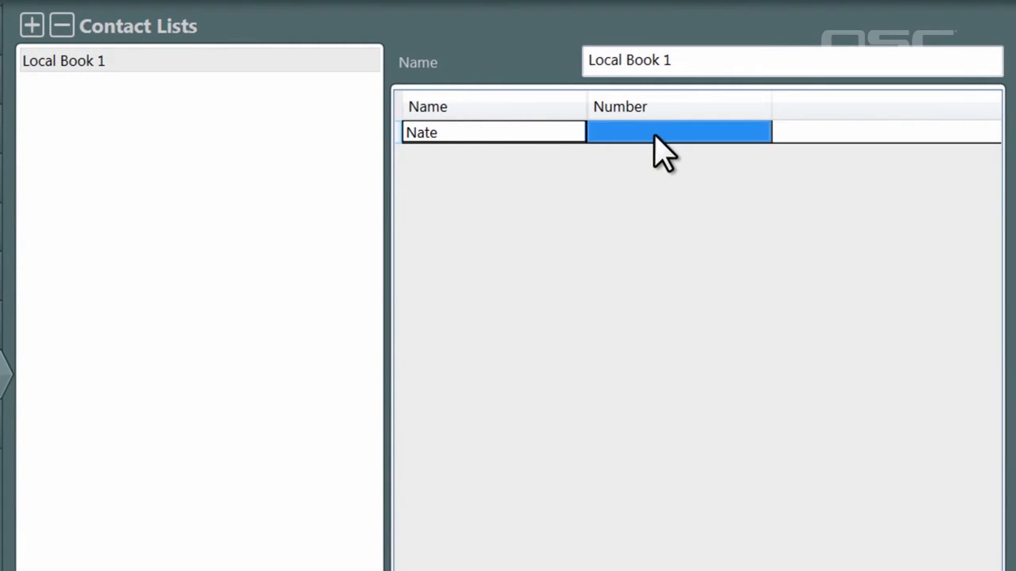
pyautogui.click(655, 151)
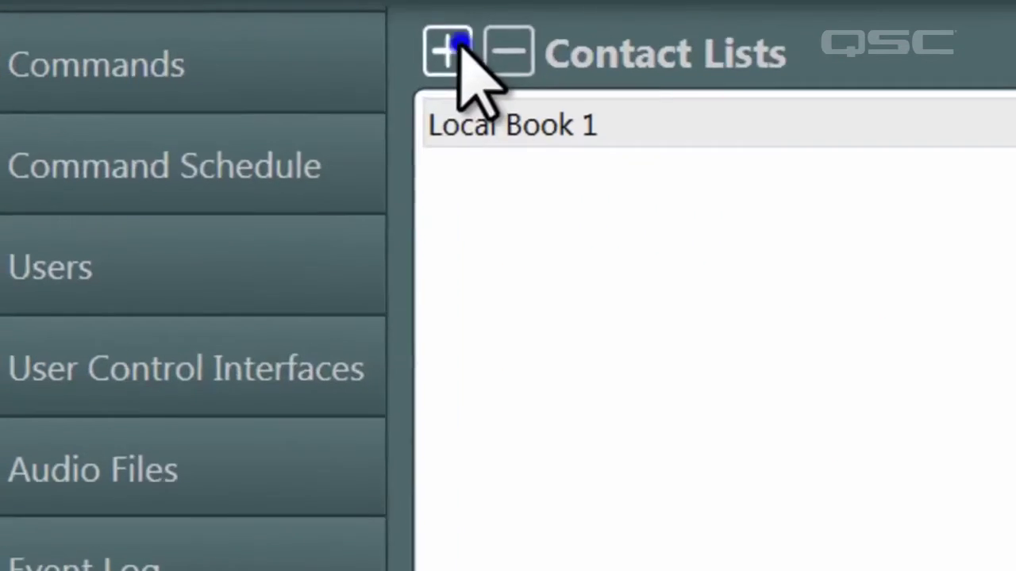
# Step: Add an LDAP Book 1 contact list and apply the changes with Update
pyautogui.click(32, 26)
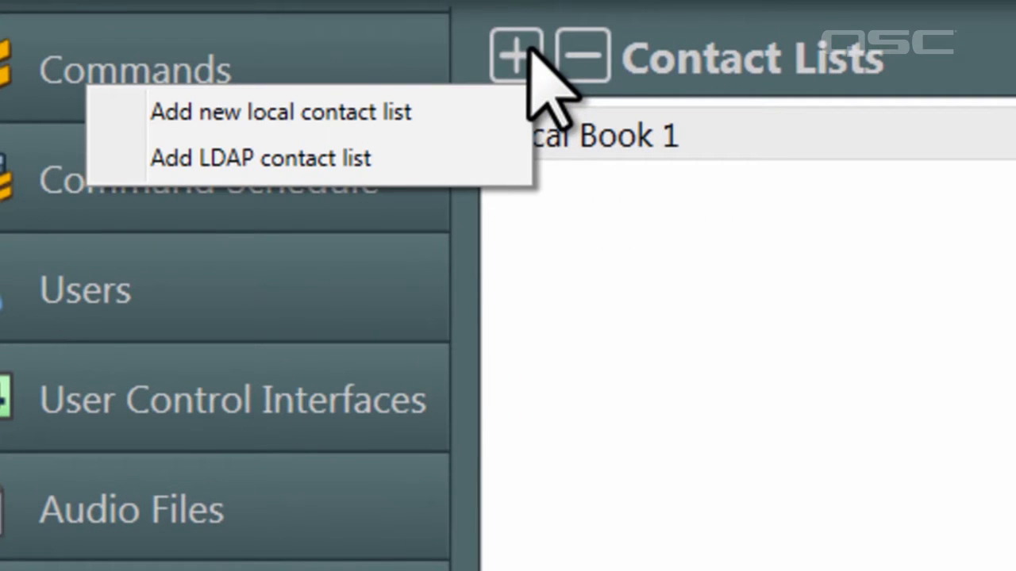
pyautogui.click(442, 163)
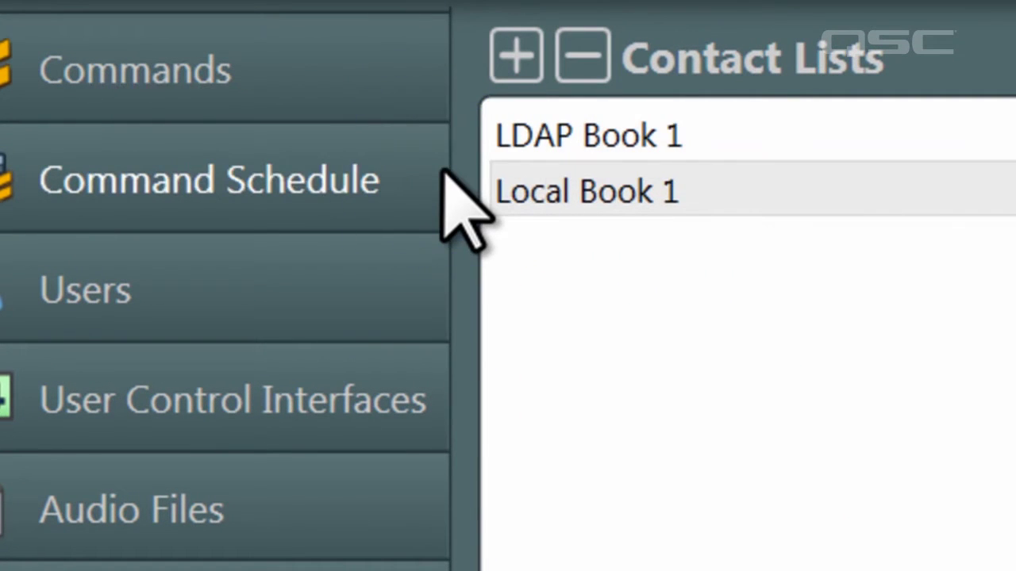
pyautogui.click(615, 135)
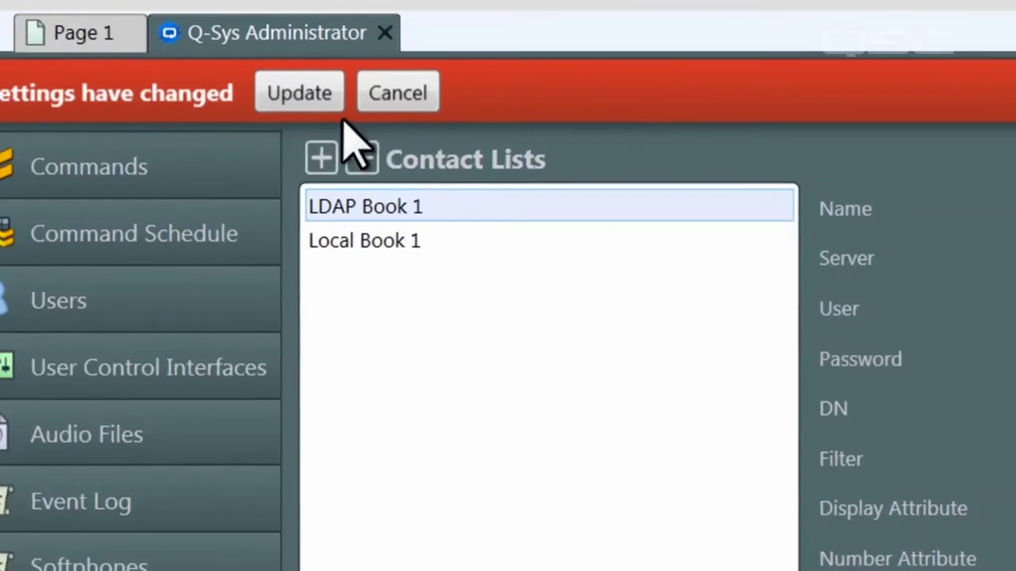
pyautogui.click(367, 104)
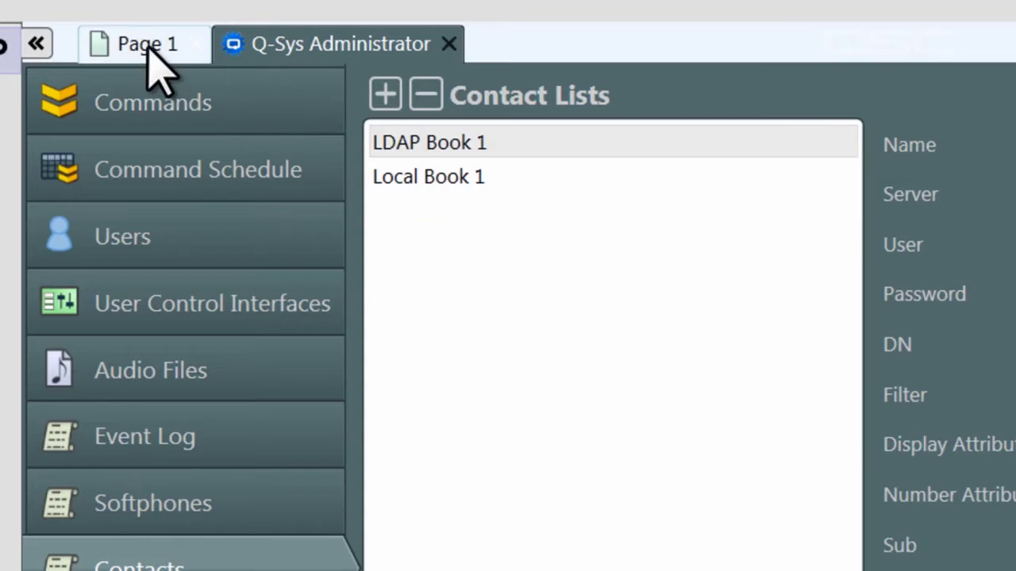
# Step: On Page 1, select Local Book 1 in the Contact List panel and pick its contact to show the number
pyautogui.click(146, 51)
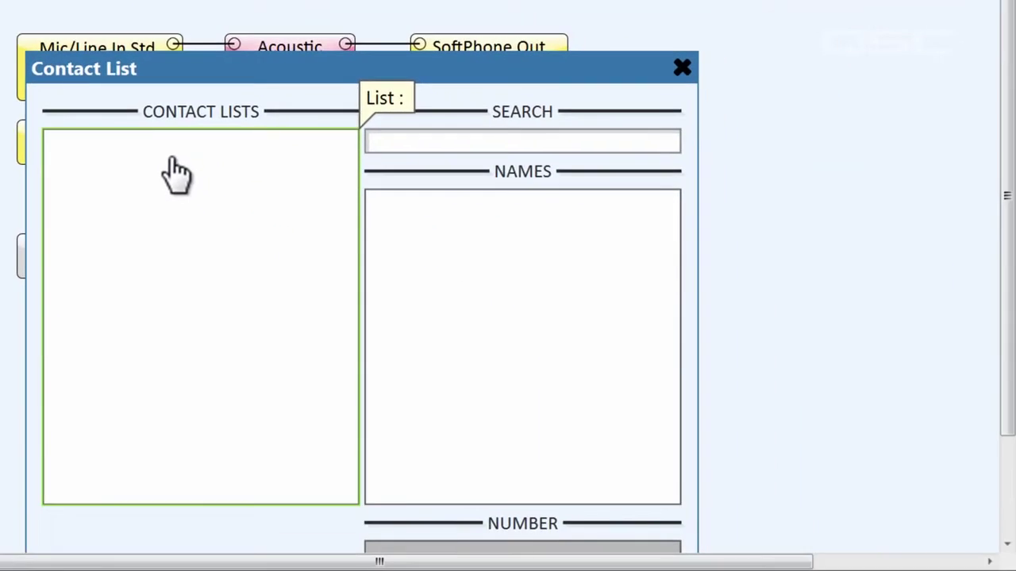
pyautogui.click(176, 173)
pyautogui.click(172, 159)
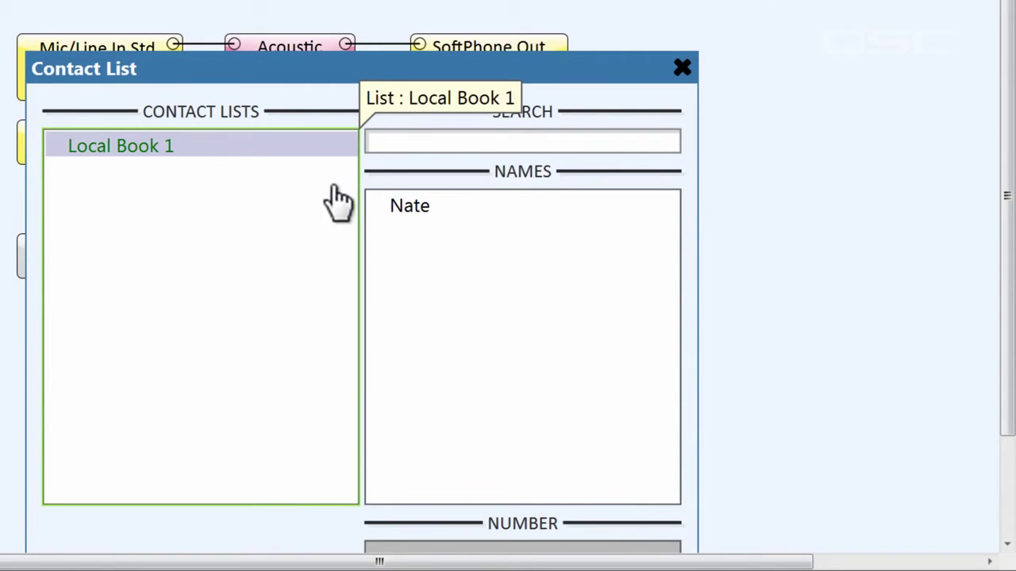
pyautogui.click(410, 216)
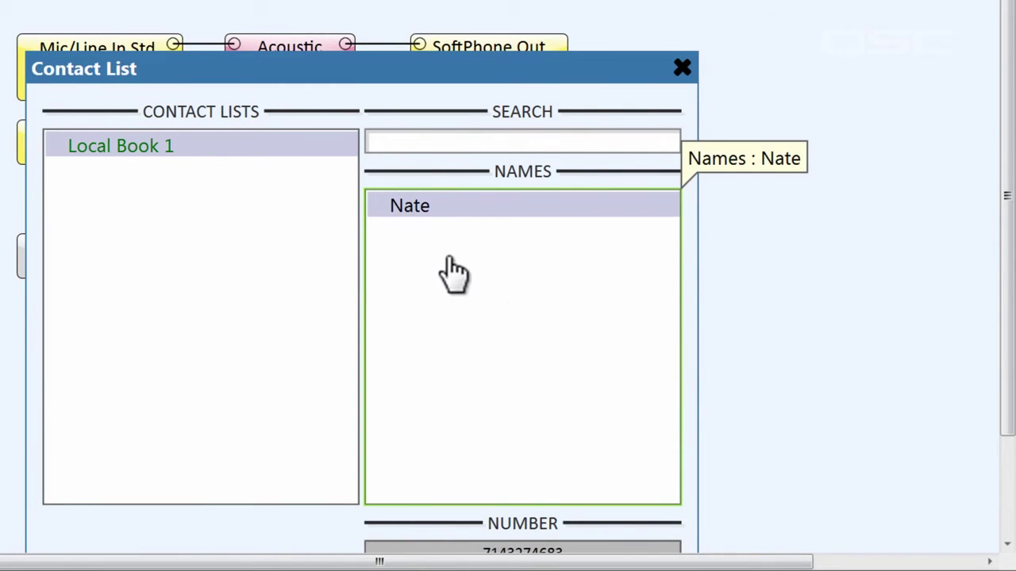
pyautogui.moveTo(1010, 426); pyautogui.dragTo(1009, 466)
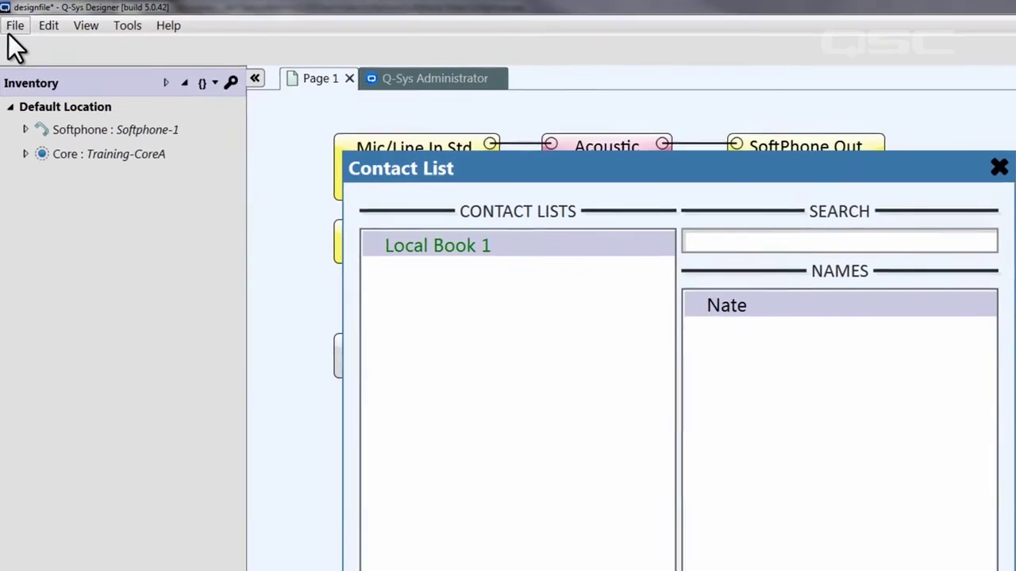
pyautogui.click(16, 26)
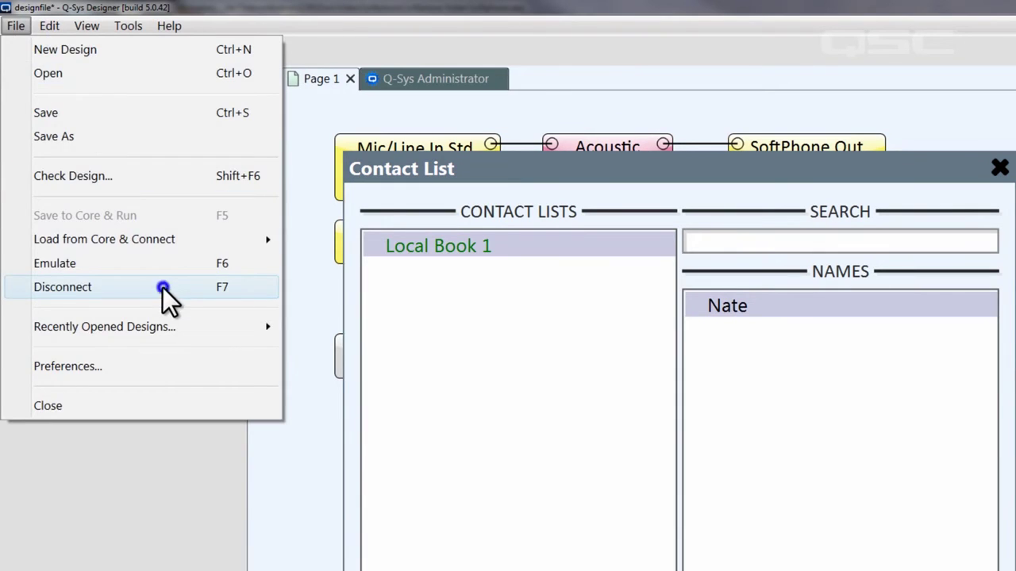
# Step: Disconnect from the Core and enable the Contact List block's Number control pin
pyautogui.click(162, 288)
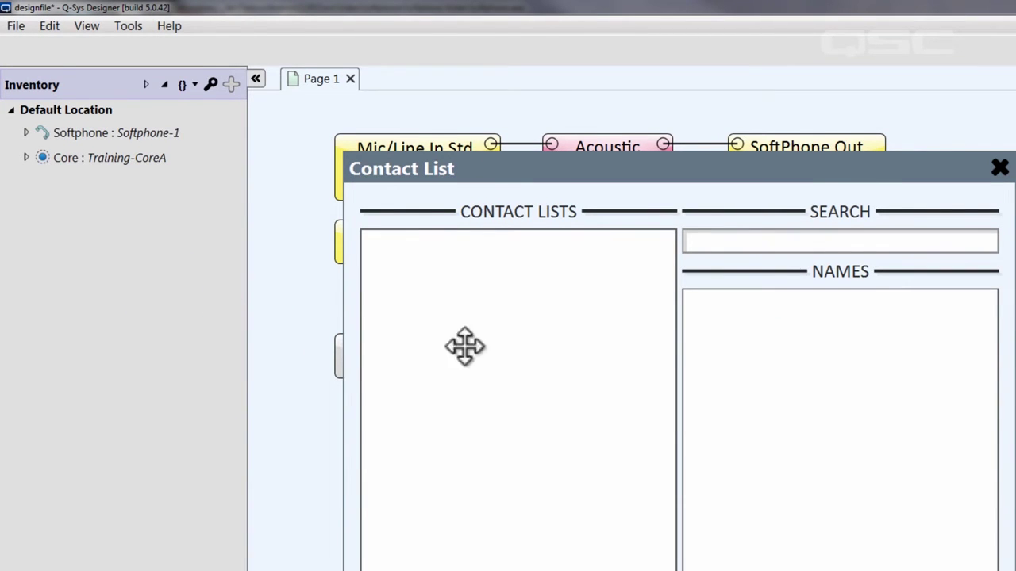
pyautogui.click(998, 139)
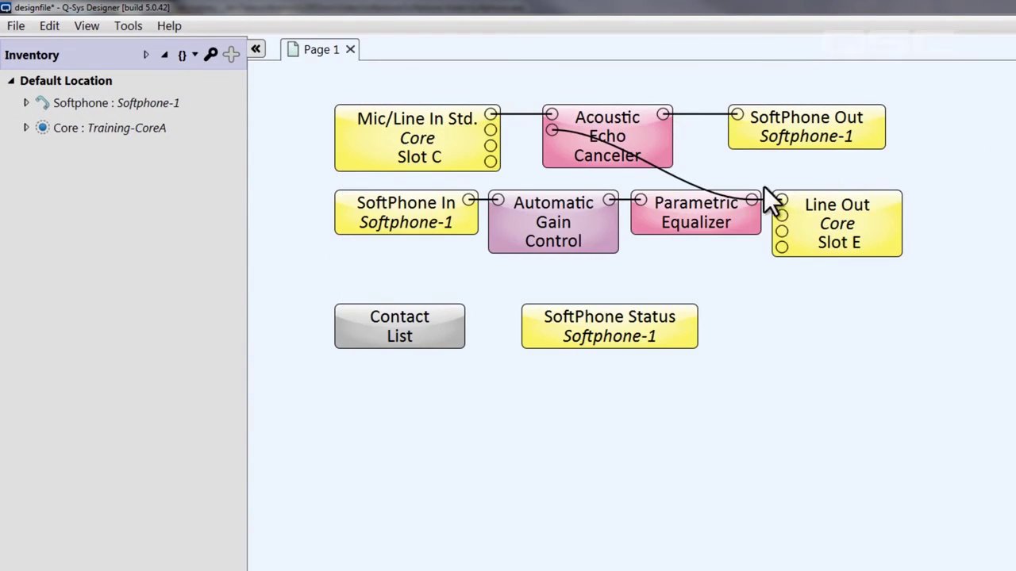
pyautogui.click(444, 325)
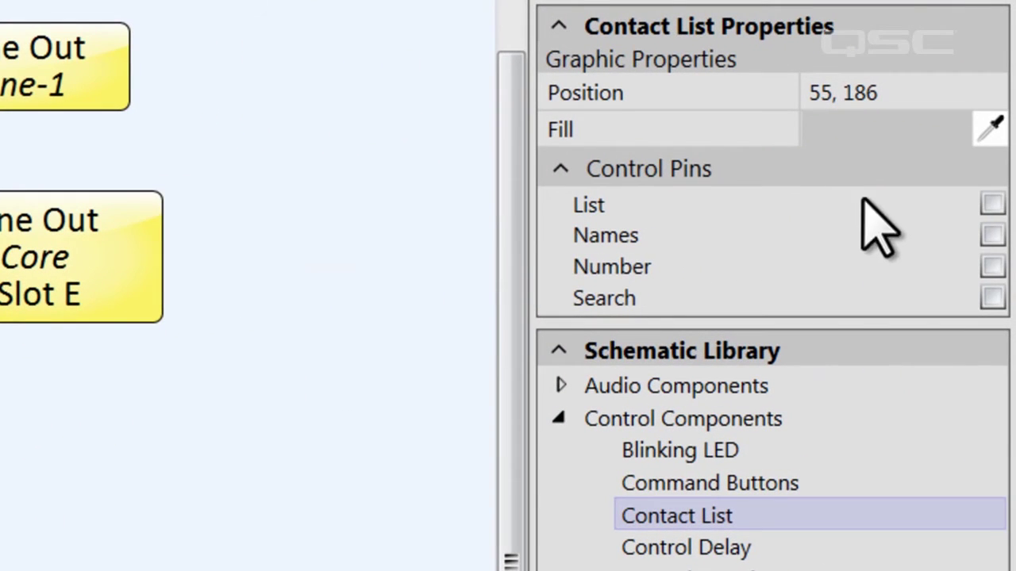
pyautogui.click(992, 266)
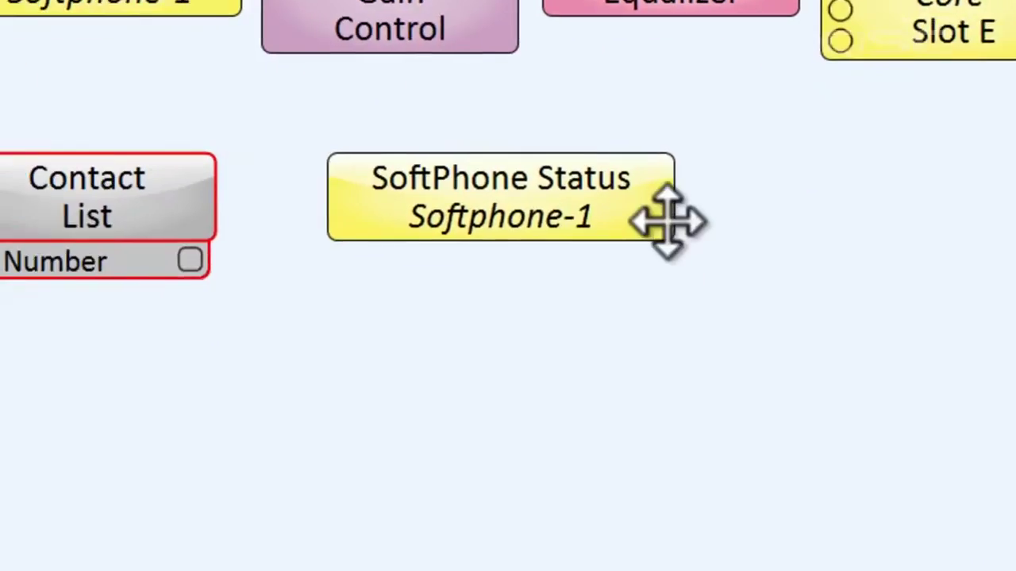
pyautogui.click(861, 167)
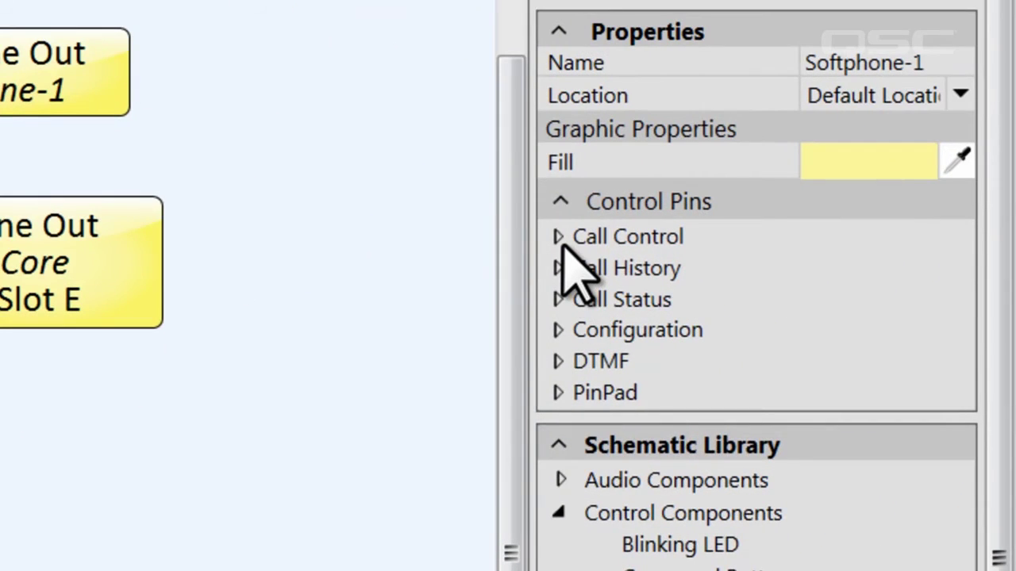
pyautogui.click(563, 246)
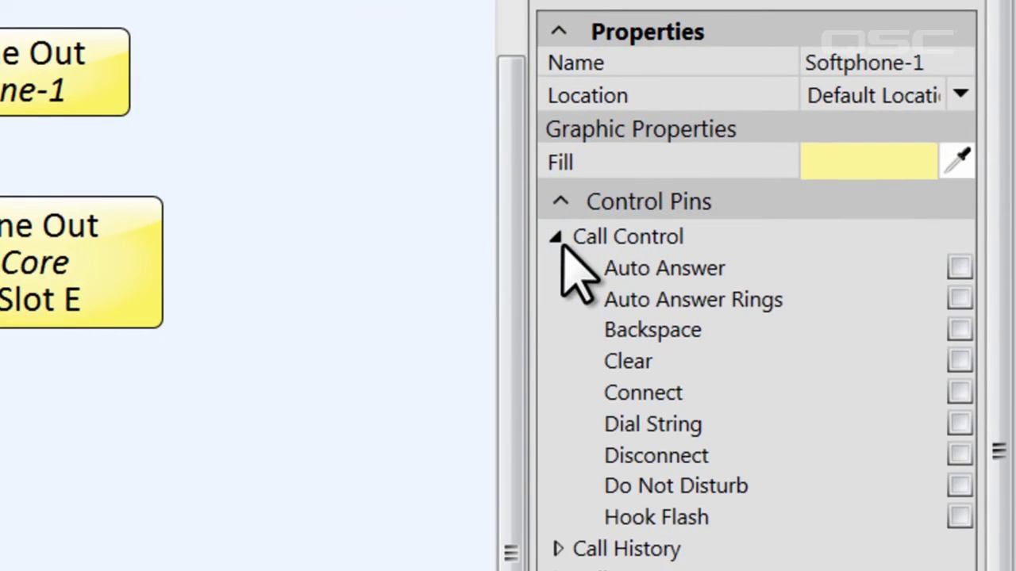
# Step: Expose SoftPhone Status's Call Control Dial String pin and wire the Contact List's Number pin to it
pyautogui.click(959, 425)
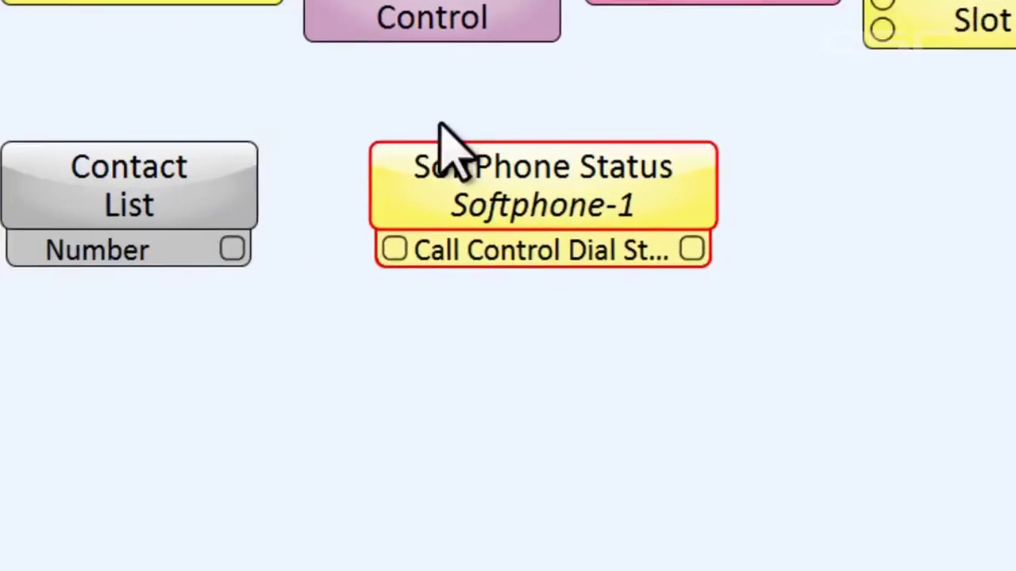
pyautogui.moveTo(390, 203); pyautogui.dragTo(554, 202)
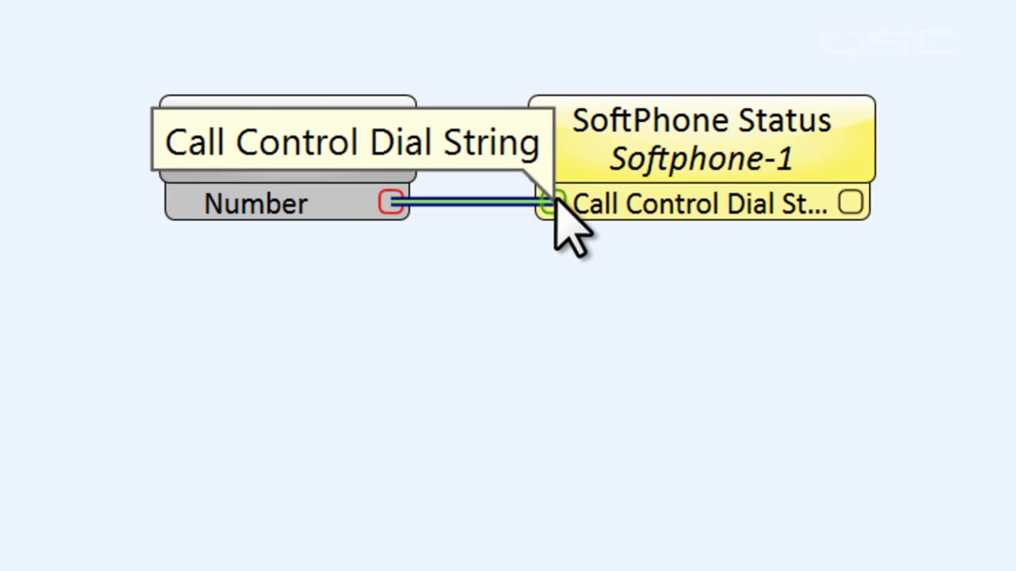
pyautogui.doubleClick(658, 130)
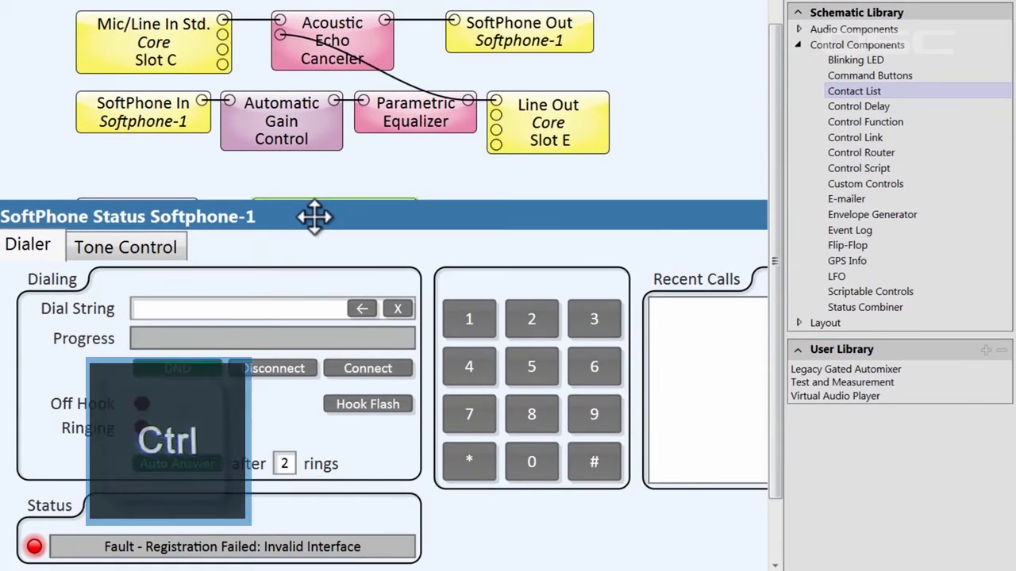
# Step: Start emulation and pick the Local Book 1 contact so its number fills the Dial String
pyautogui.keyDown('ctrl'); pyautogui.scroll(-5, 317, 218); pyautogui.keyUp('ctrl')
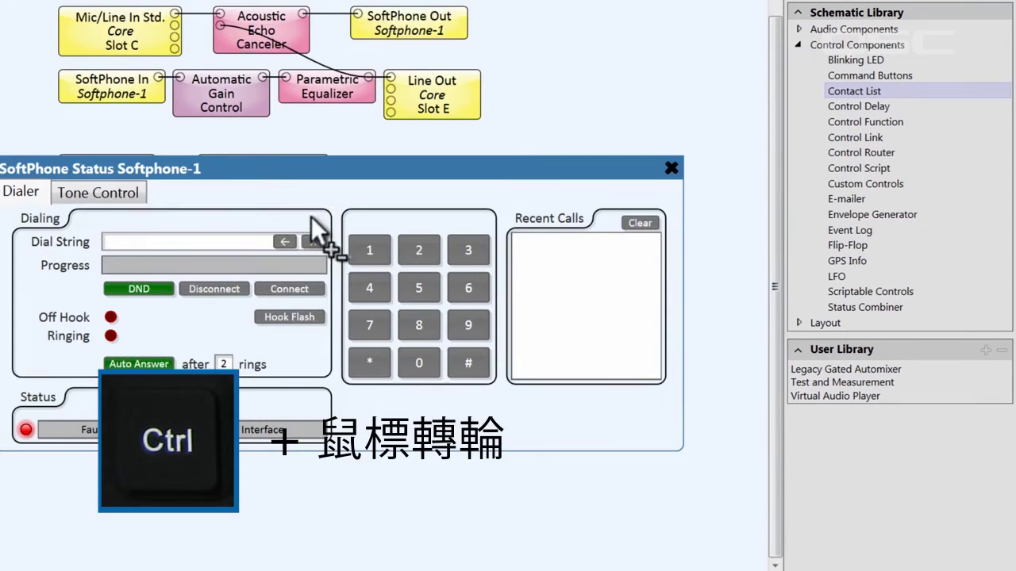
pyautogui.moveTo(323, 129); pyautogui.dragTo(375, 3)
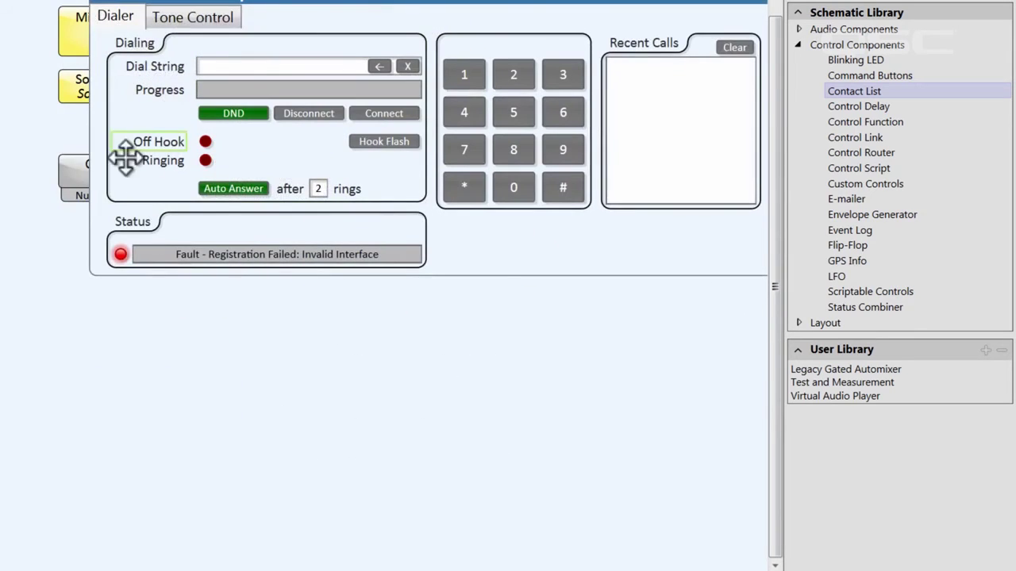
pyautogui.doubleClick(77, 169)
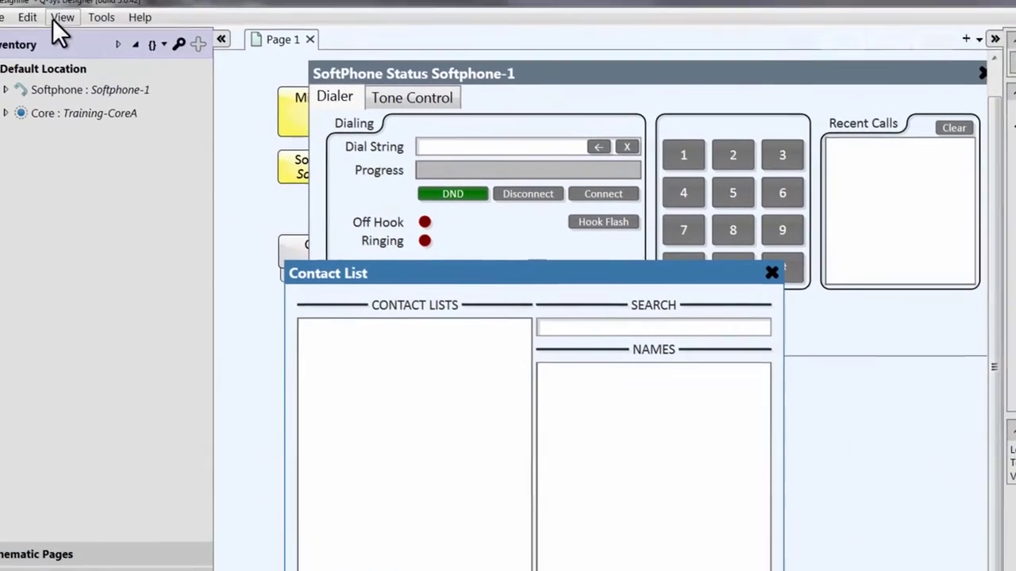
pyautogui.click(14, 24)
pyautogui.click(139, 252)
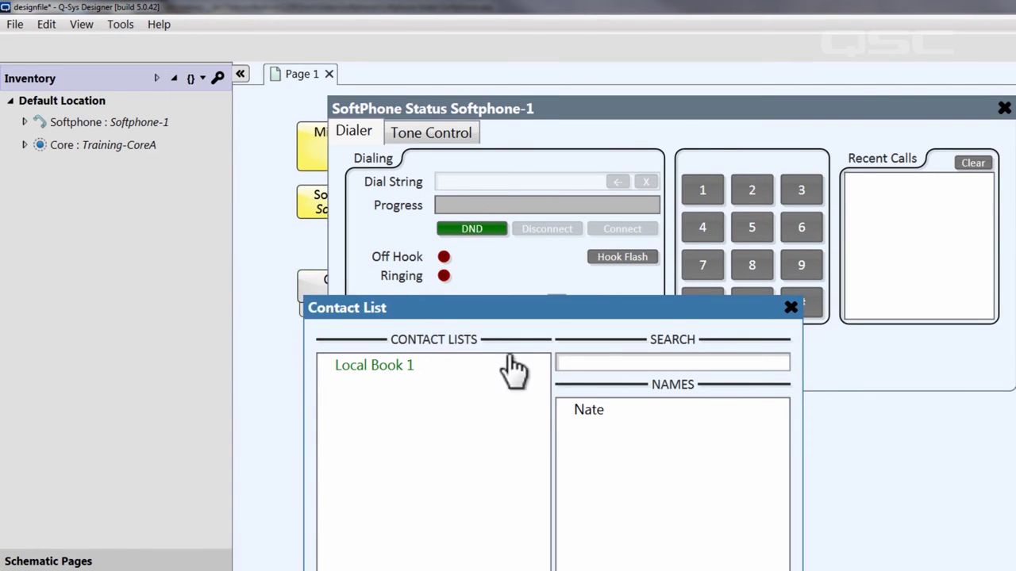
pyautogui.click(589, 409)
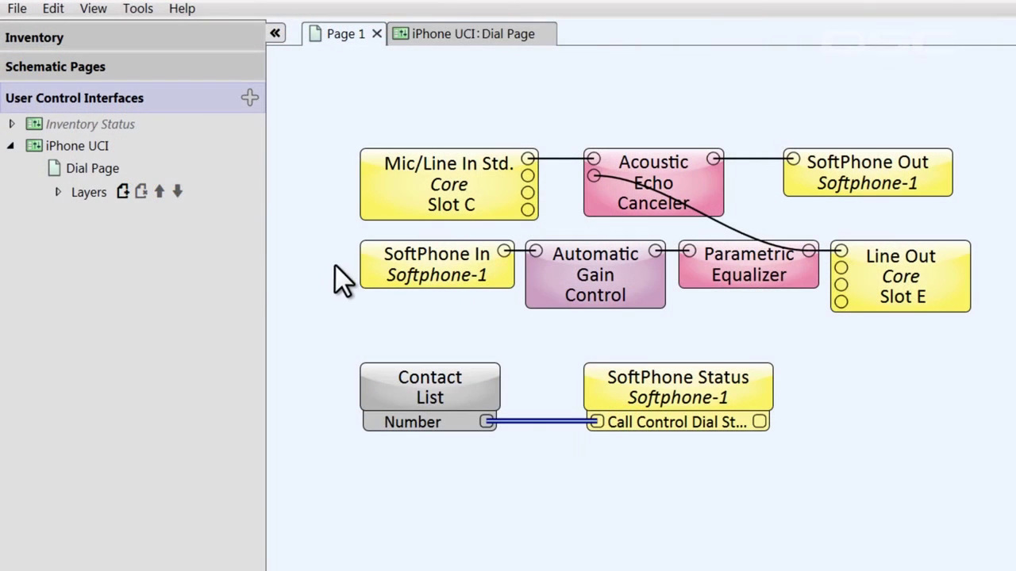
# Step: Open the iPhone UCI Dial Page and bring up its Speed Dial list
pyautogui.click(103, 148)
pyautogui.click(520, 409)
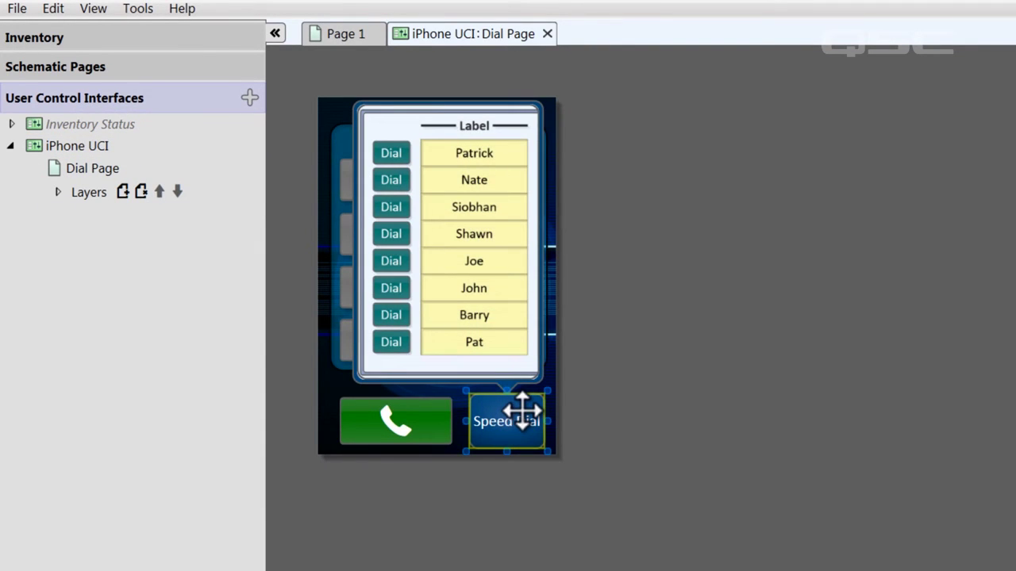